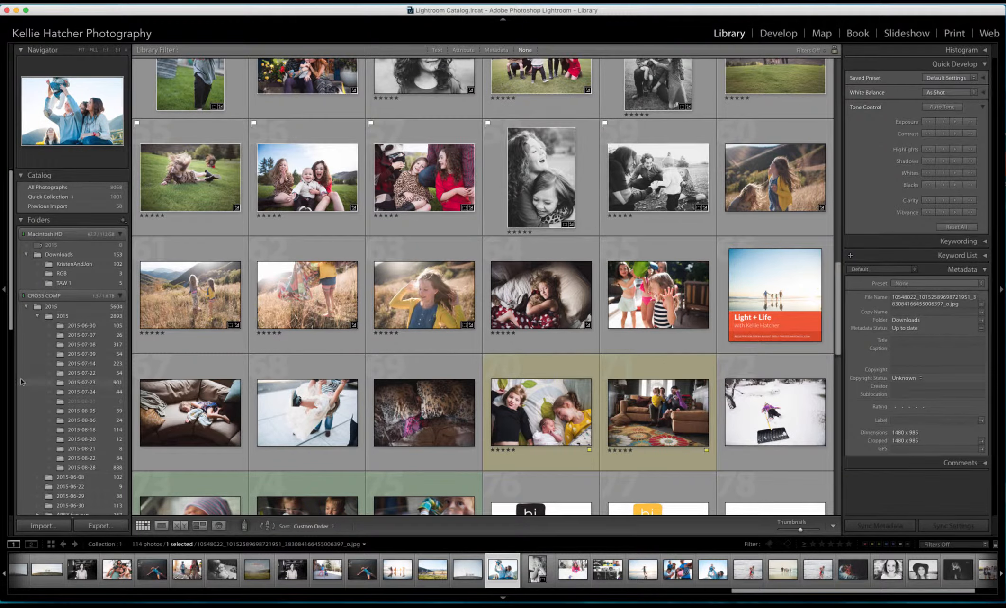
# Step: In the Print module, load the BLOG 1880px Wide 2 swap 2 template and place the blue-sweater family and black-and-white girl photos in its cells
pyautogui.scroll(-10, 59, 445)
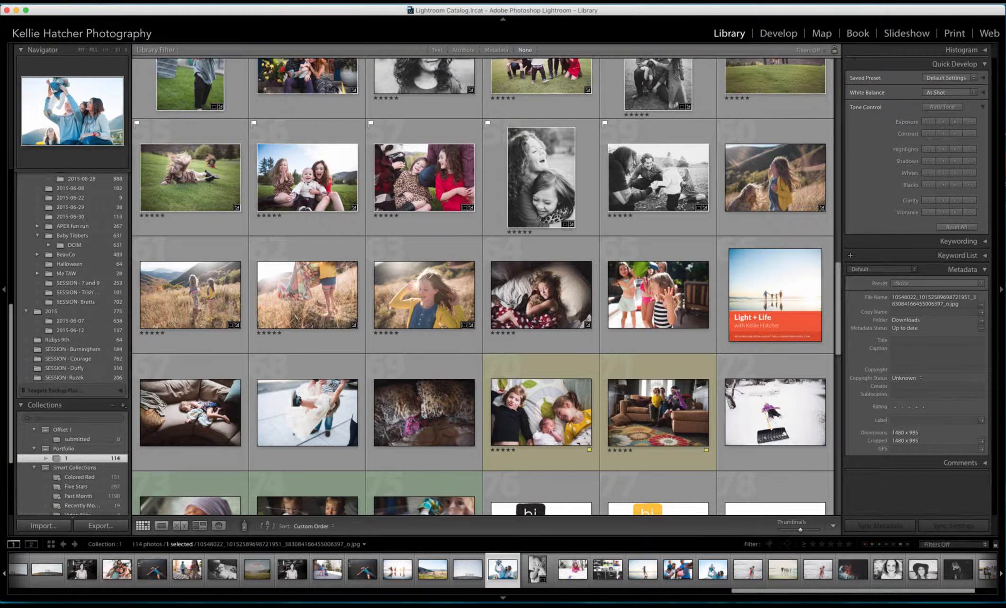
pyautogui.click(955, 34)
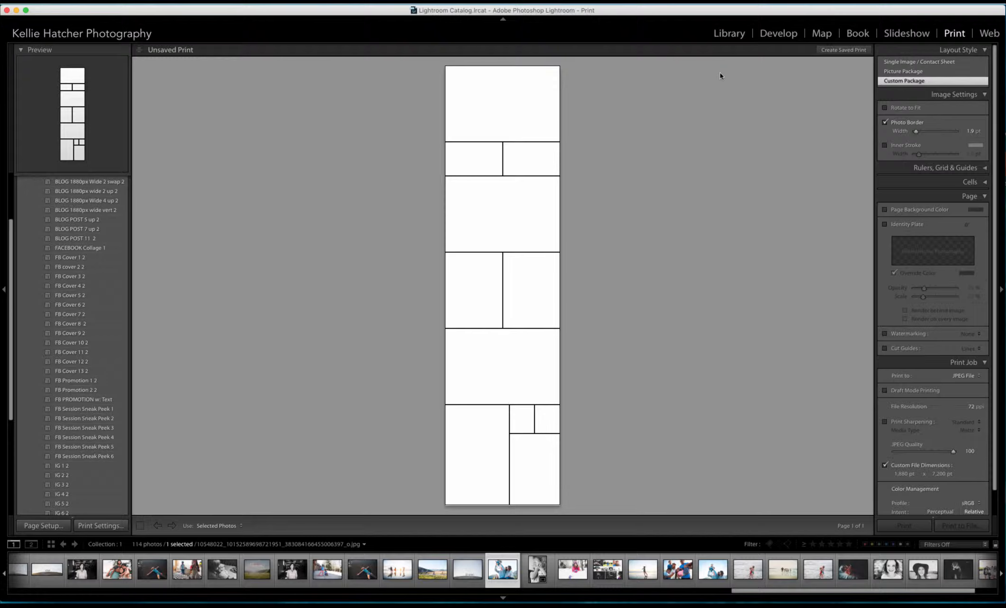
pyautogui.click(74, 184)
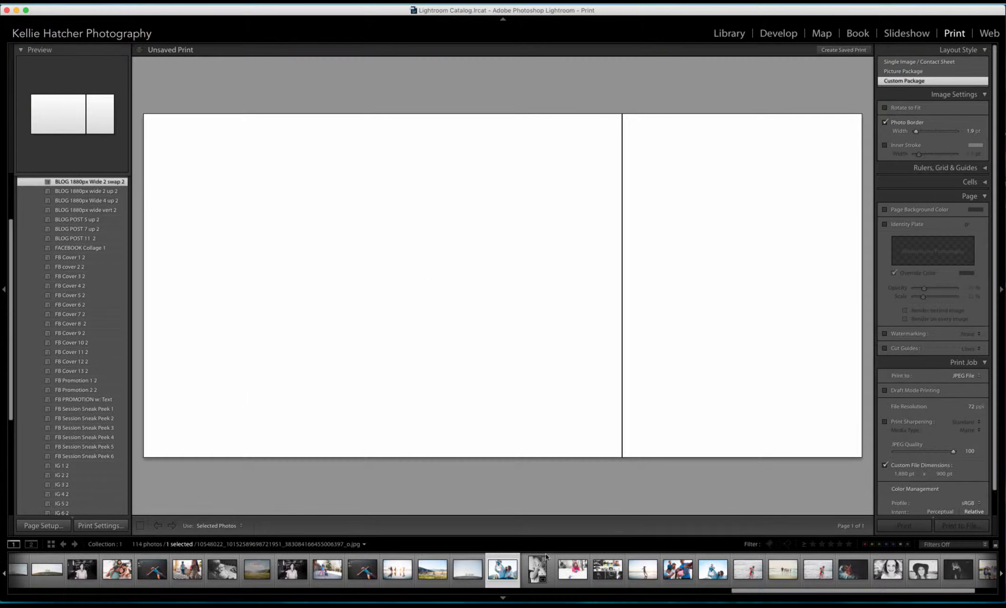
pyautogui.moveTo(494, 572); pyautogui.dragTo(415, 299)
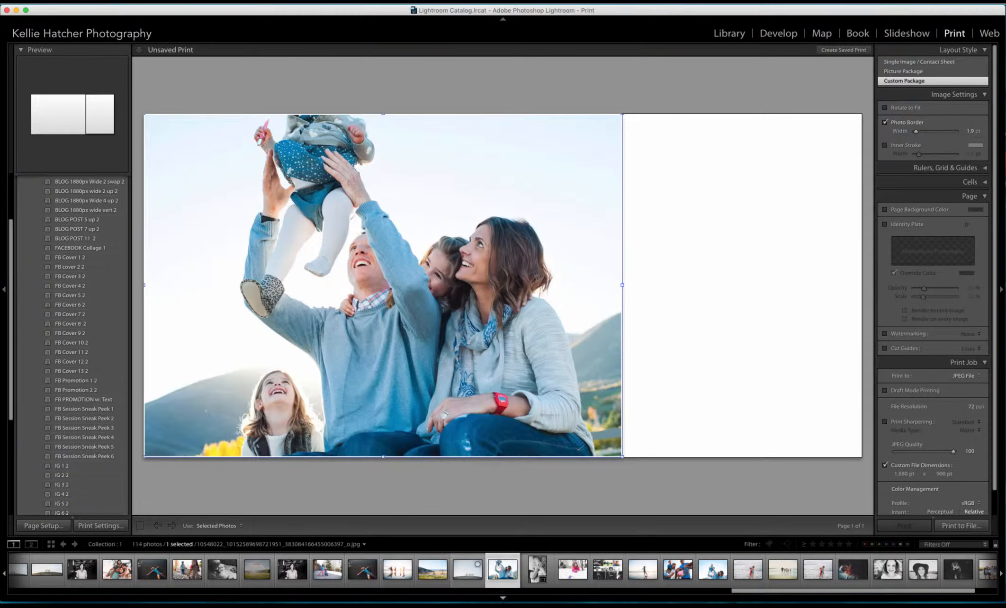
pyautogui.moveTo(535, 570); pyautogui.dragTo(755, 287)
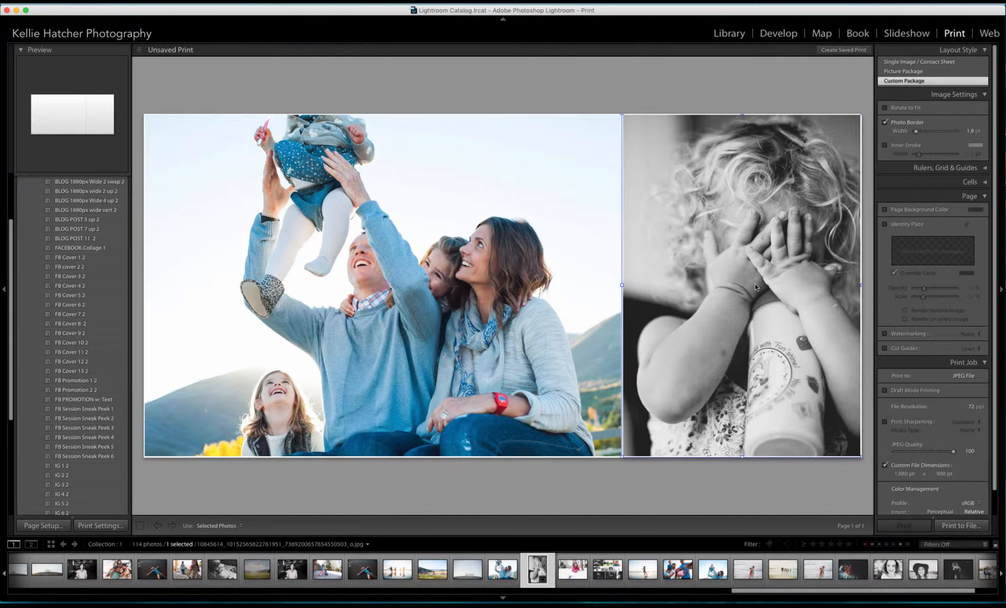
# Step: Load the BLOG POST 7 up 2 template and fill its top three rows with child and family photos, the beach family in the middle
pyautogui.click(76, 221)
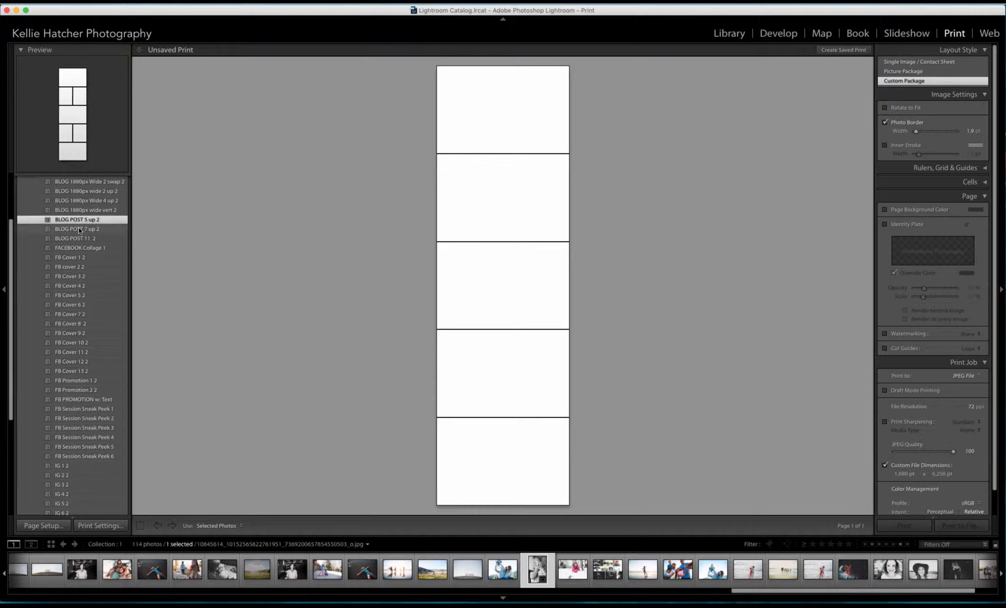
pyautogui.click(79, 230)
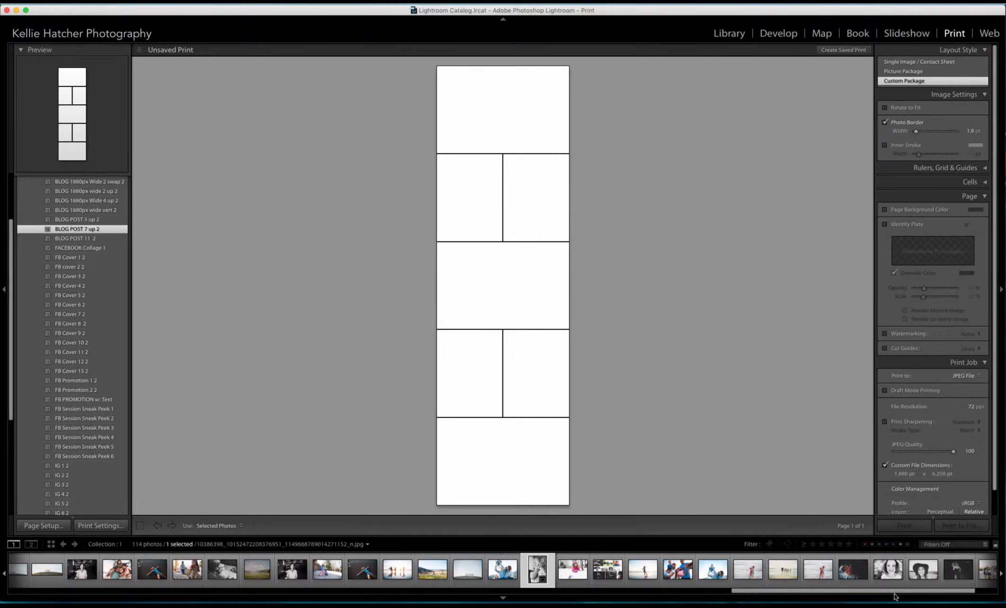
pyautogui.moveTo(922, 592); pyautogui.dragTo(701, 586)
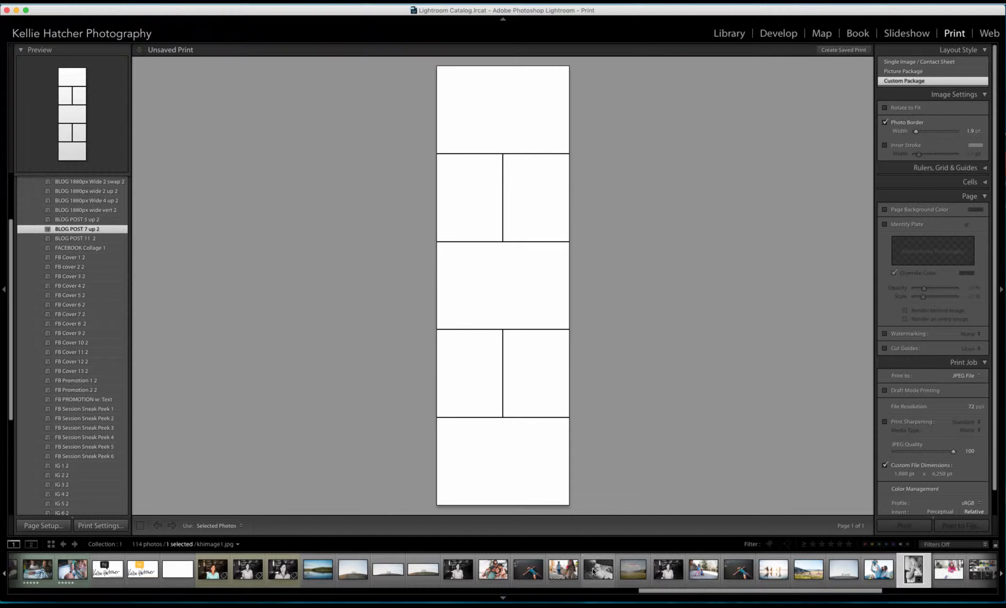
pyautogui.moveTo(596, 574); pyautogui.dragTo(510, 94)
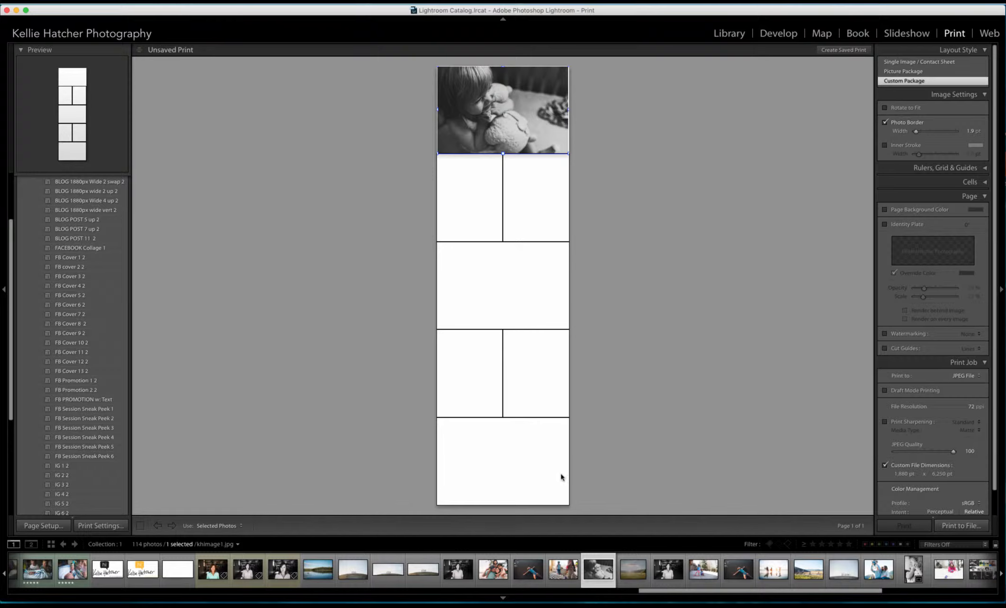
pyautogui.moveTo(559, 577); pyautogui.dragTo(528, 204)
pyautogui.moveTo(522, 577); pyautogui.dragTo(471, 193)
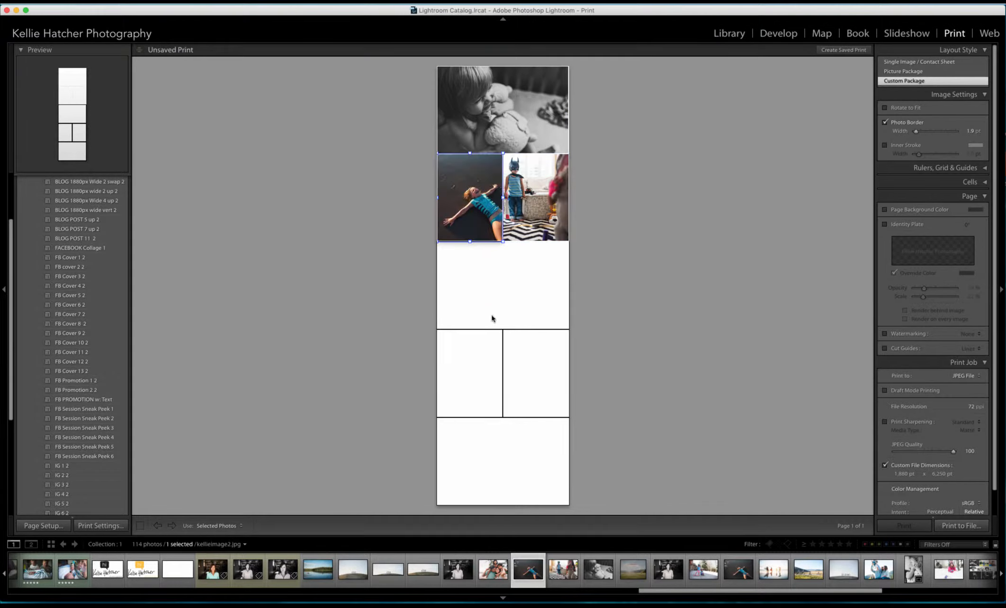
pyautogui.moveTo(493, 569); pyautogui.dragTo(491, 295)
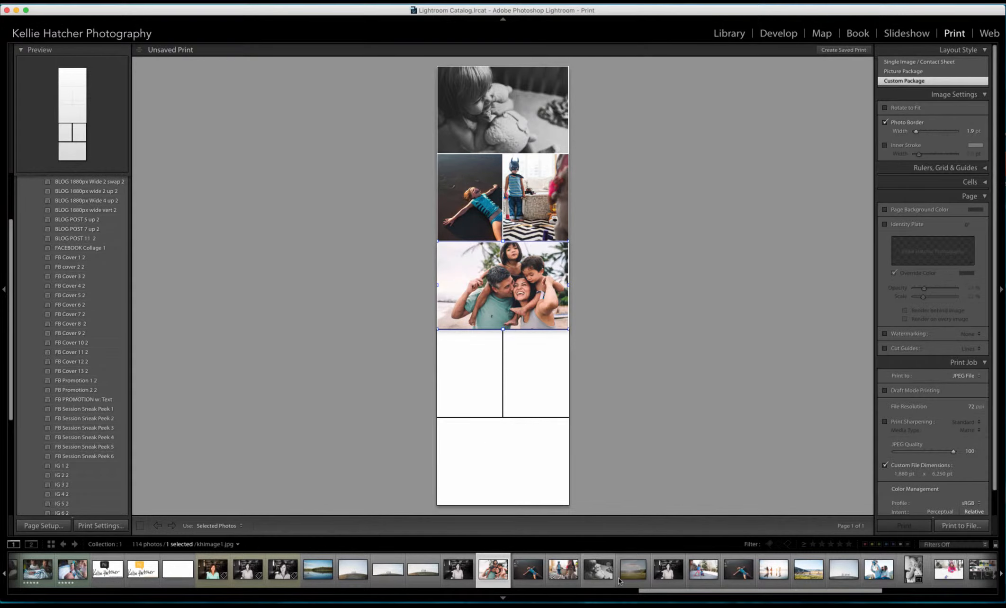
# Step: Fill the remaining cells with the skateboarding girls in the last row and the blue-sweater family and black-and-white girl above it
pyautogui.moveTo(696, 571); pyautogui.dragTo(517, 457)
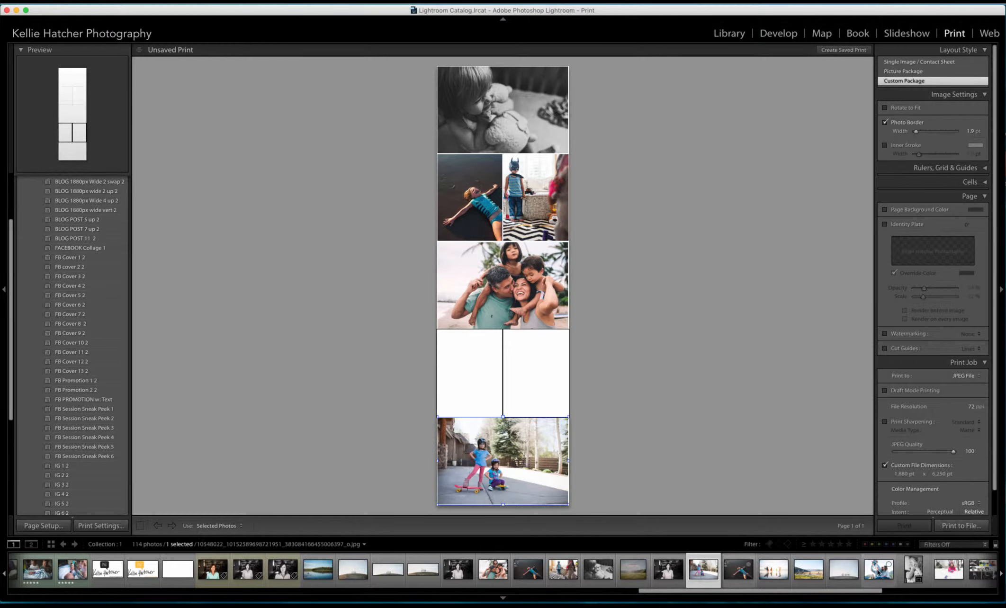
pyautogui.moveTo(876, 574); pyautogui.dragTo(541, 396)
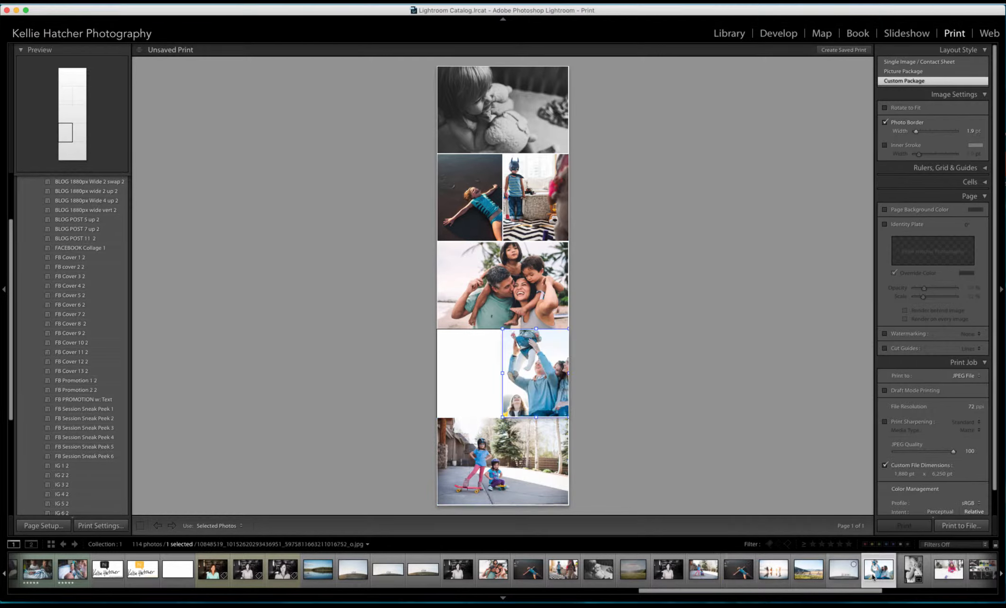
pyautogui.moveTo(915, 572); pyautogui.dragTo(459, 380)
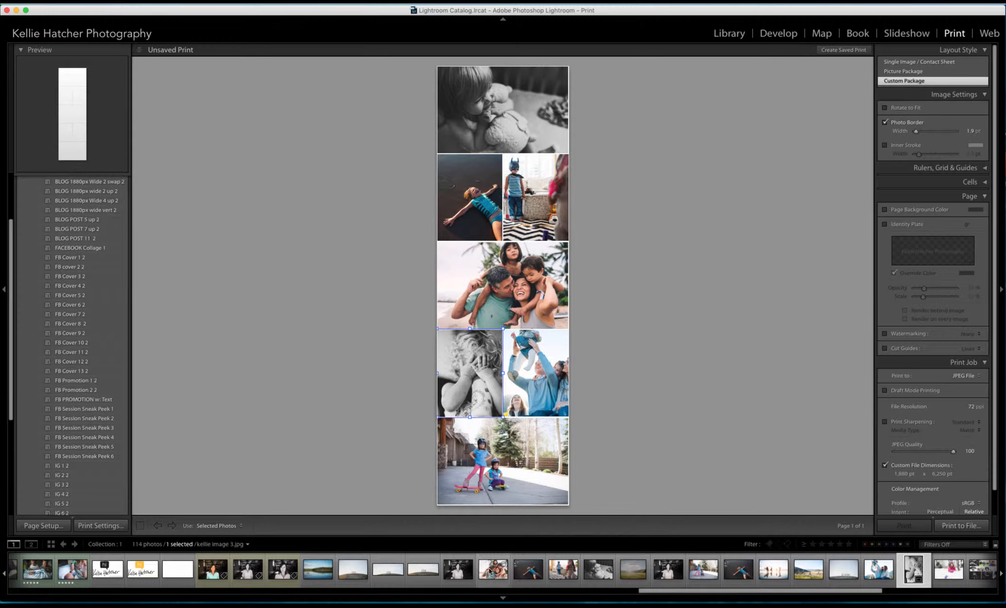
# Step: Replace the last-row photo with the beach family, the middle photo with the girl on sand, and the second row's first photo with the surfers
pyautogui.moveTo(490, 574); pyautogui.dragTo(473, 480)
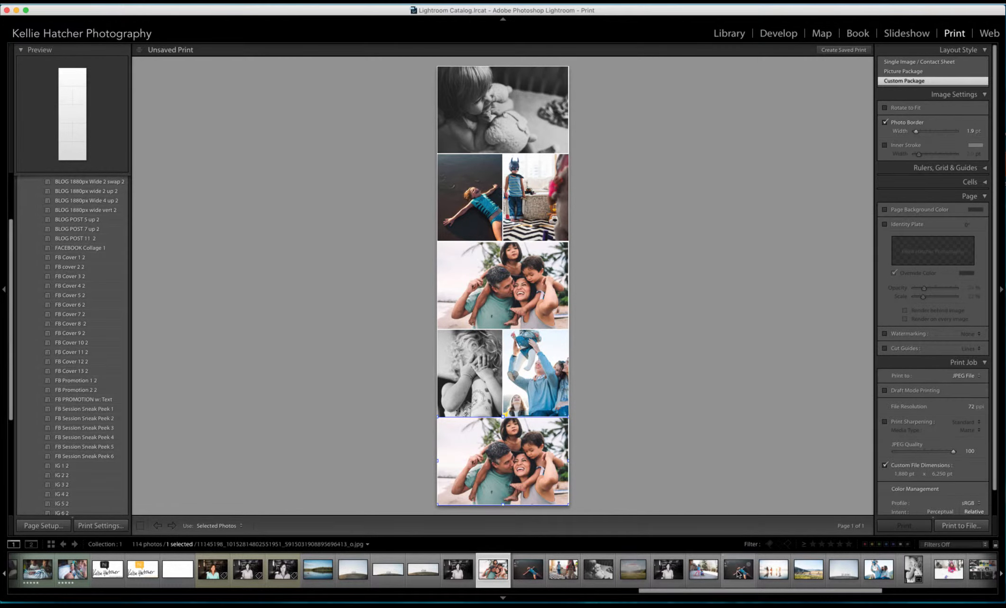
pyautogui.moveTo(738, 574); pyautogui.dragTo(516, 313)
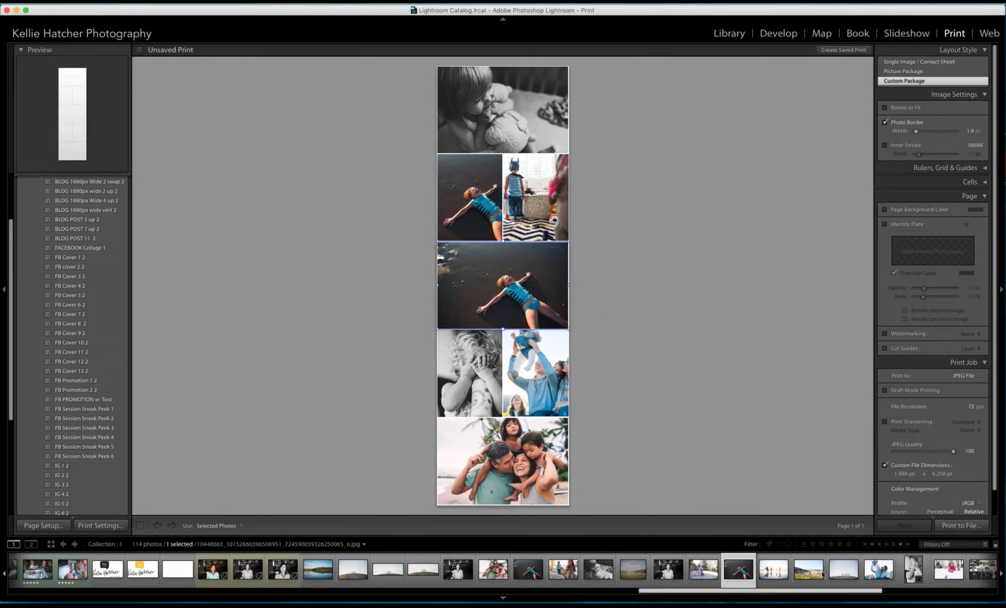
pyautogui.moveTo(771, 573); pyautogui.dragTo(469, 209)
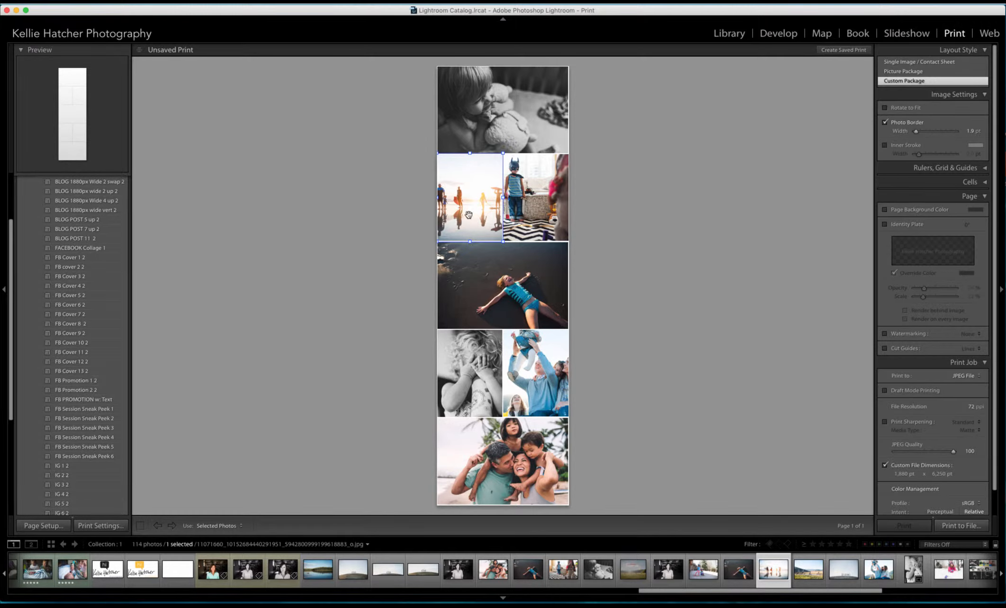
# Step: Reposition the surfers, masked child and blue-sweater family photos within their cells to frame the subjects better
pyautogui.moveTo(468, 217); pyautogui.dragTo(492, 224)
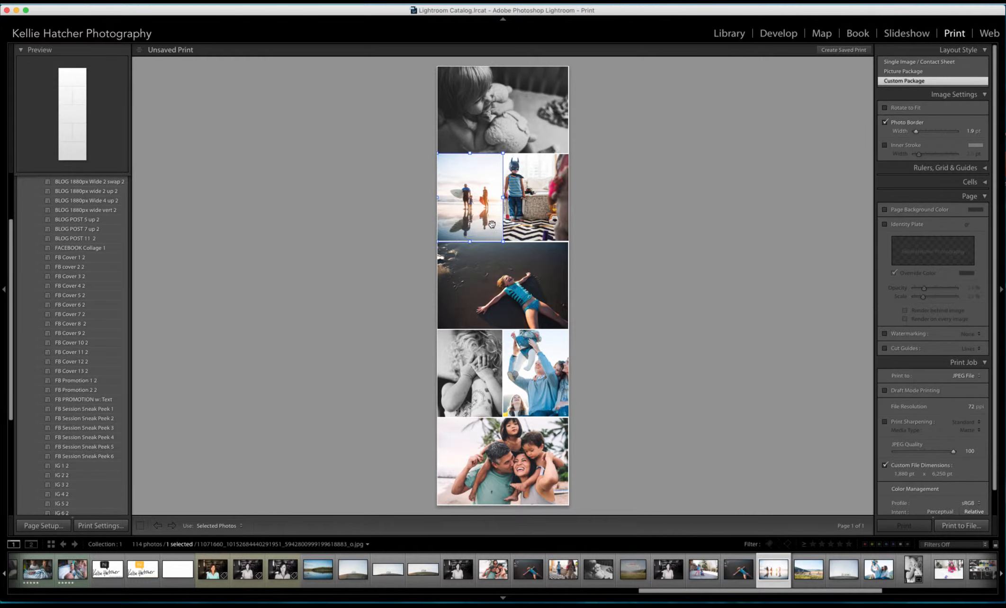
pyautogui.click(541, 214)
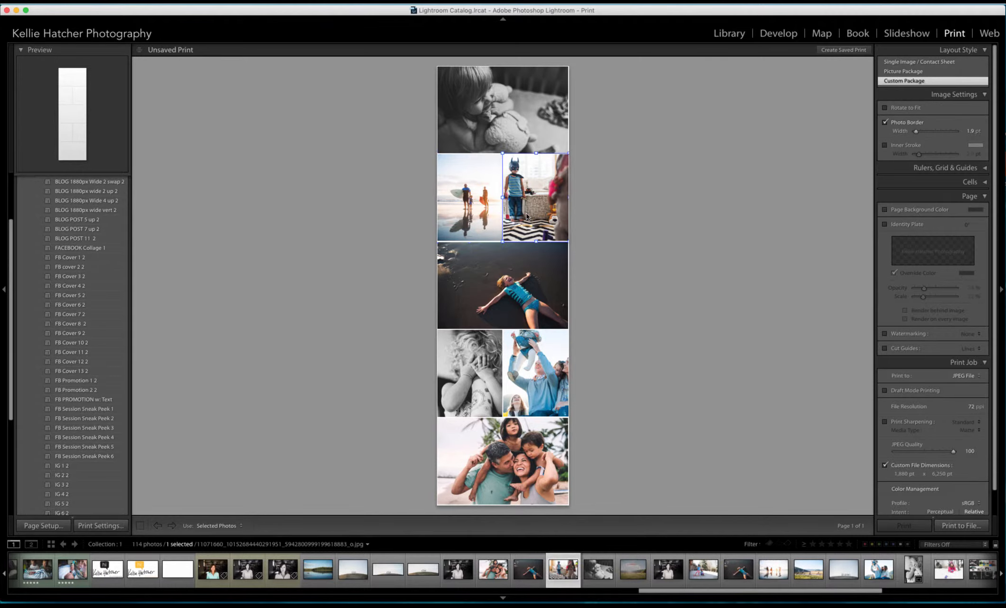
pyautogui.moveTo(541, 214)
pyautogui.mouseDown()
pyautogui.moveTo(519, 209)
pyautogui.moveTo(544, 217)
pyautogui.mouseUp()
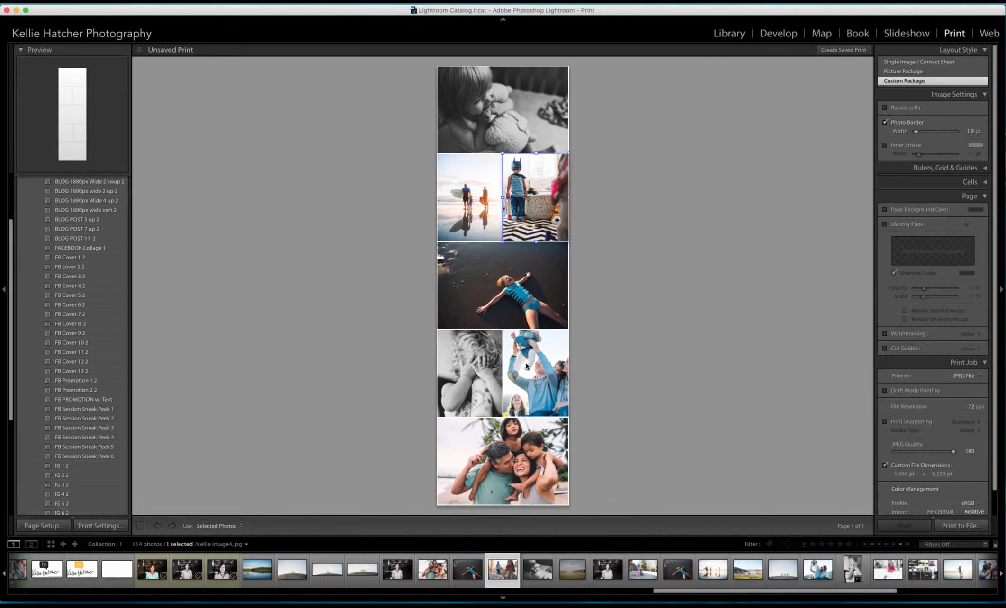
pyautogui.moveTo(526, 368)
pyautogui.mouseDown()
pyautogui.moveTo(546, 382)
pyautogui.moveTo(526, 388)
pyautogui.mouseUp()
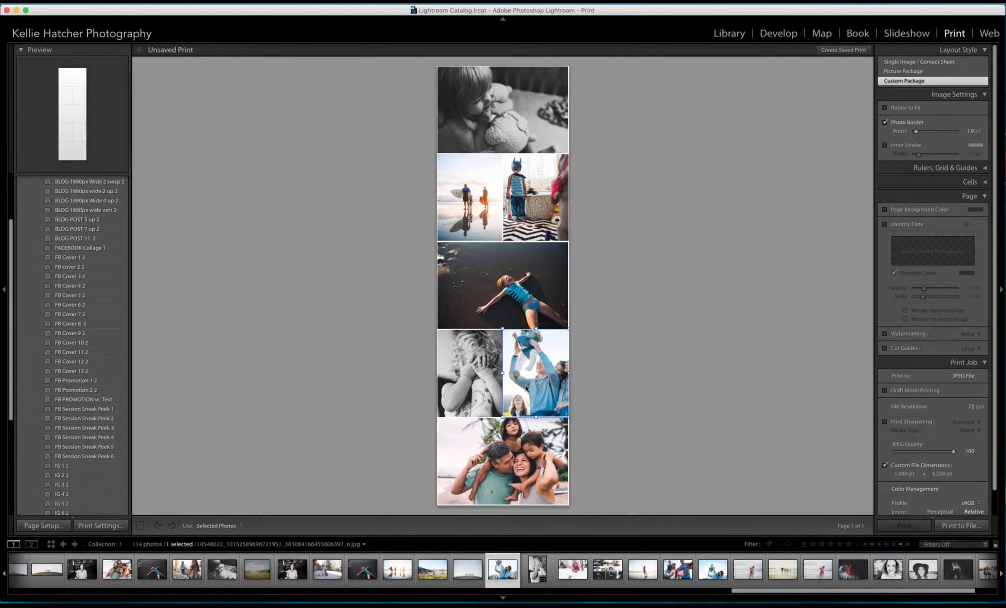
# Step: Crop the girl-on-sand photo tighter around her to about 1580 x 1051 in the Develop module and return to the print layout
pyautogui.click(504, 286)
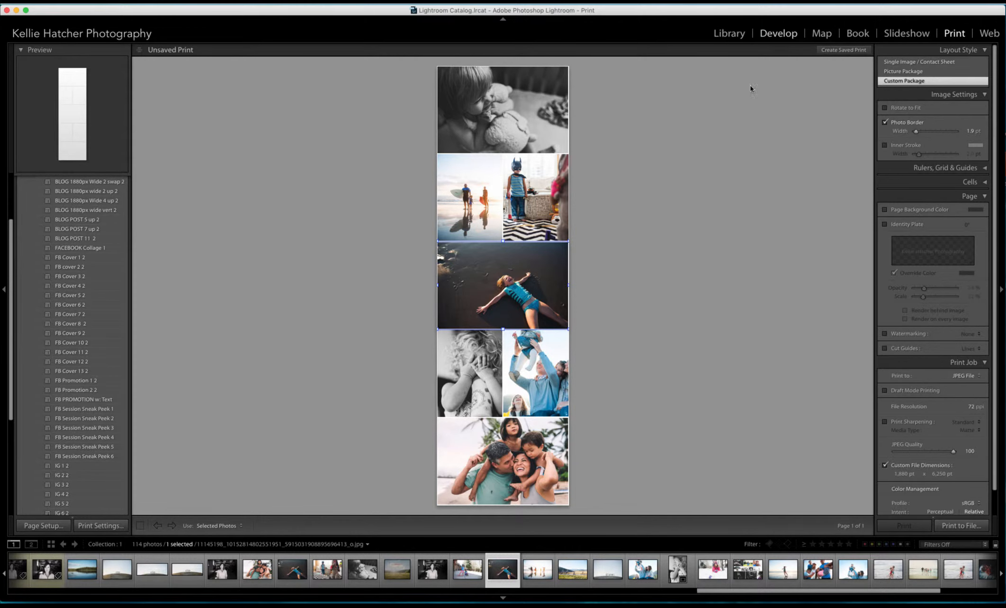
pyautogui.press('d')
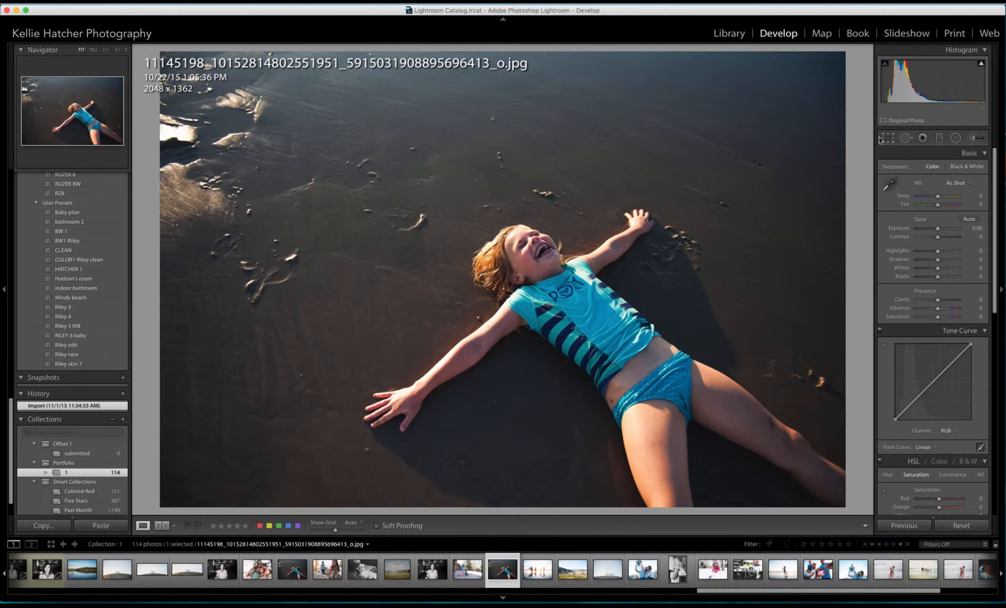
pyautogui.press('r')
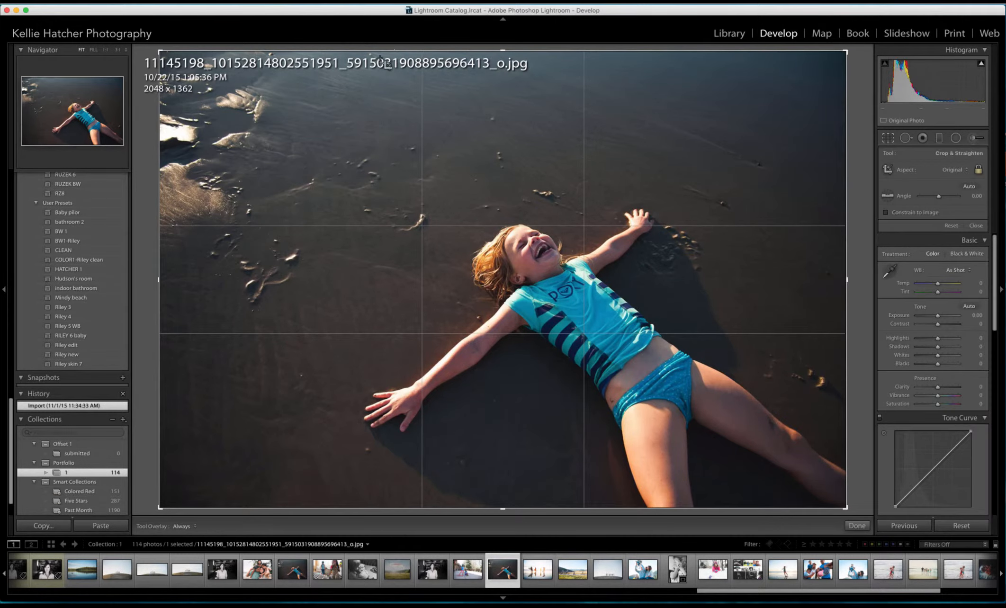
pyautogui.moveTo(167, 53); pyautogui.dragTo(209, 104)
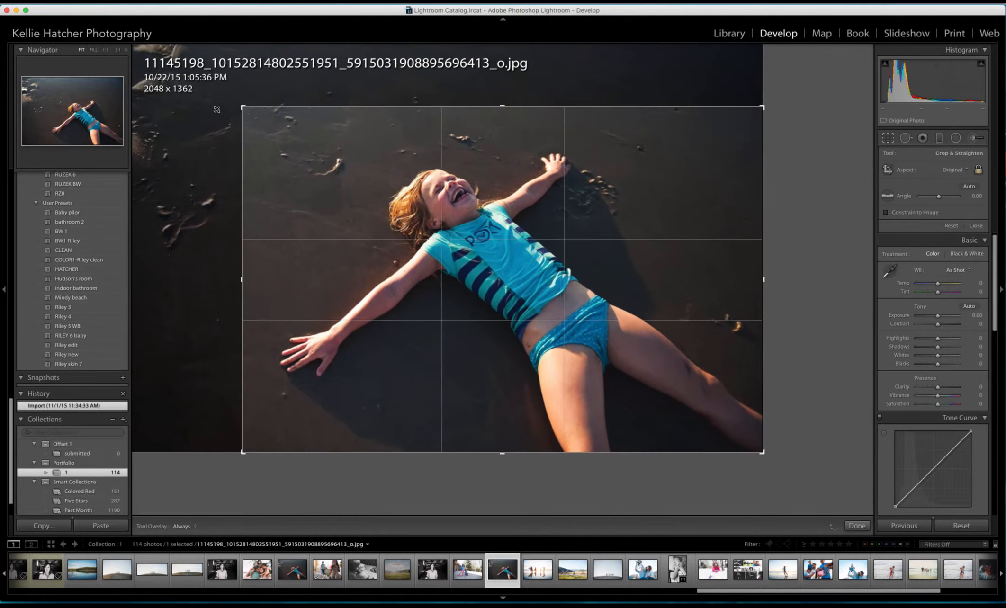
pyautogui.press('Return')
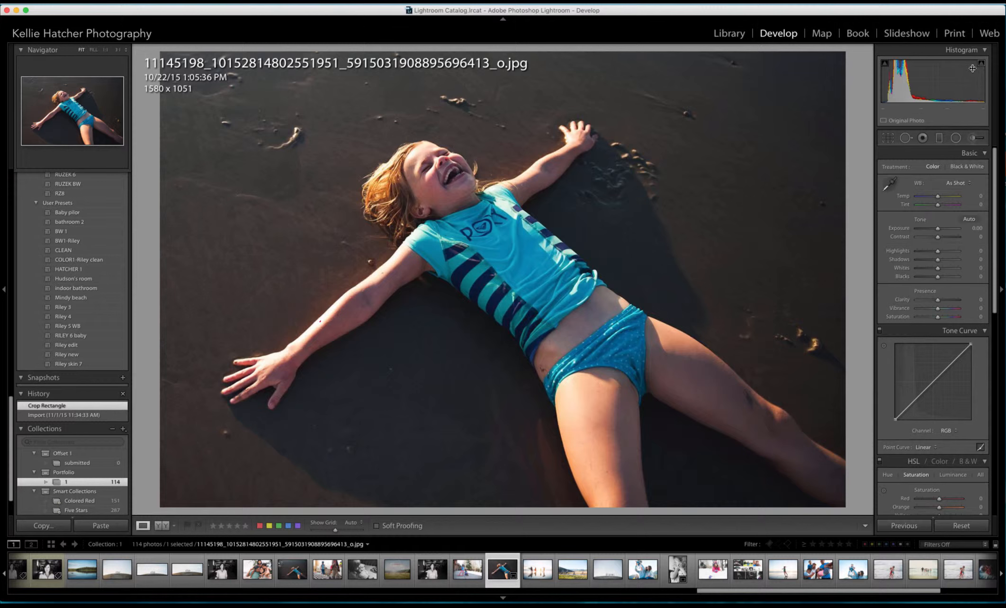
pyautogui.click(955, 35)
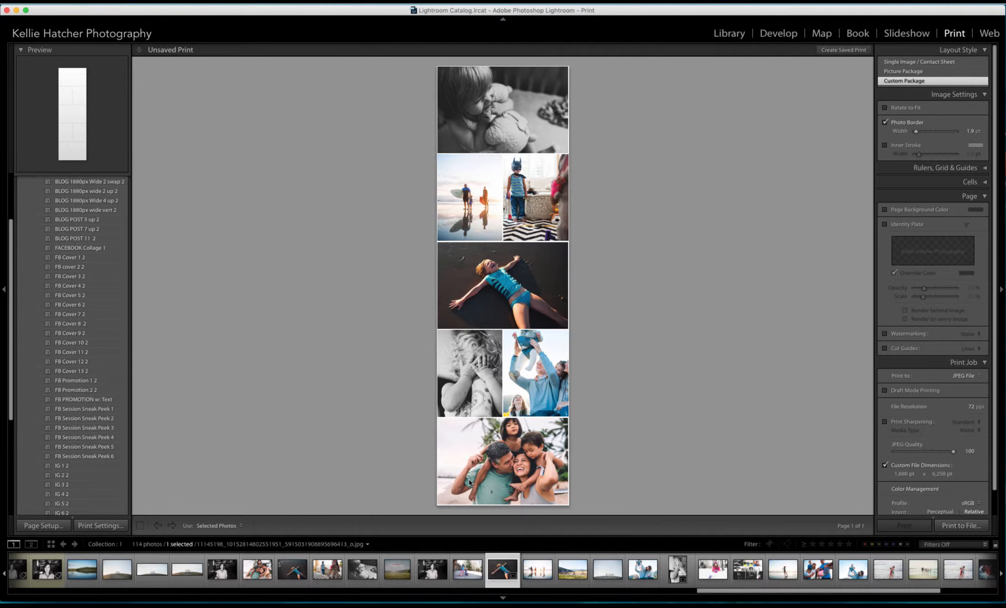
pyautogui.click(517, 493)
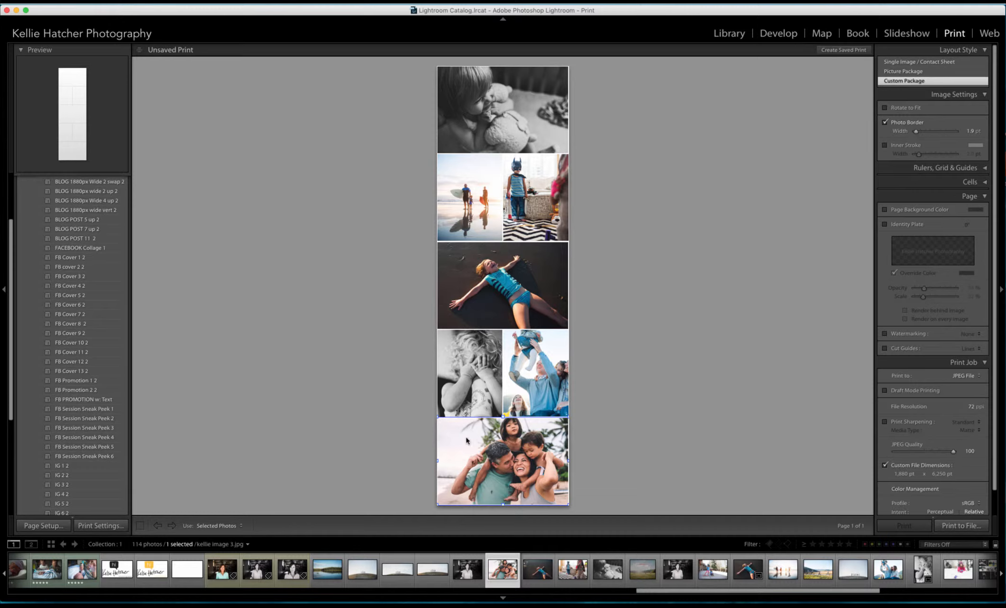
pyautogui.rightClick(485, 283)
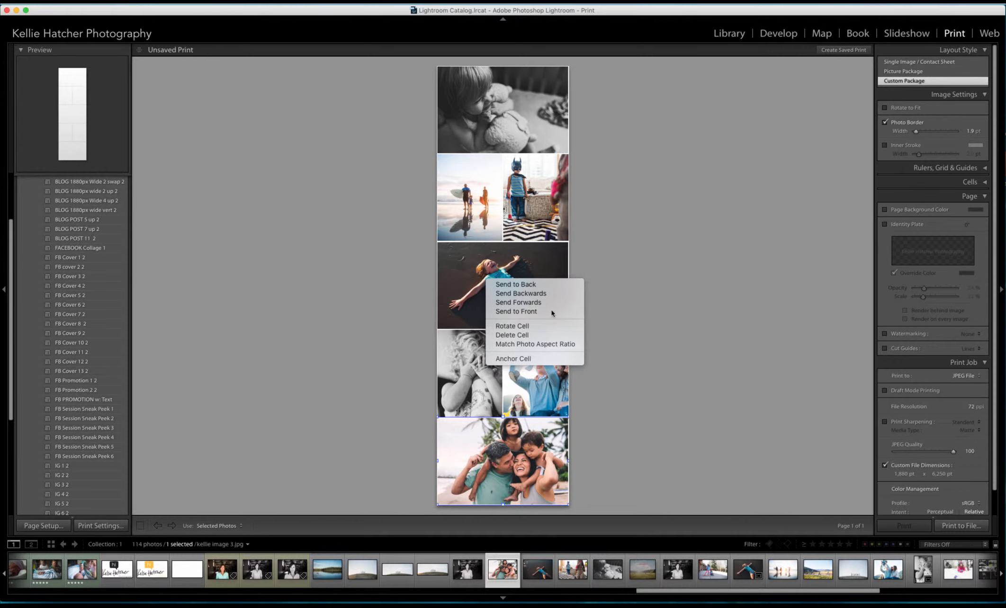
pyautogui.rightClick(506, 577)
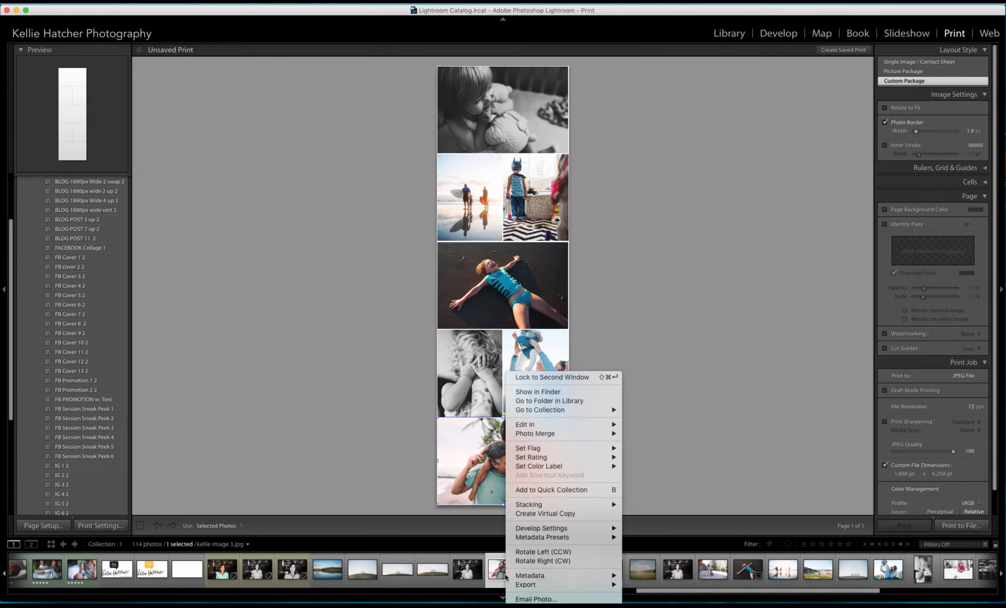
pyautogui.moveTo(539, 588)
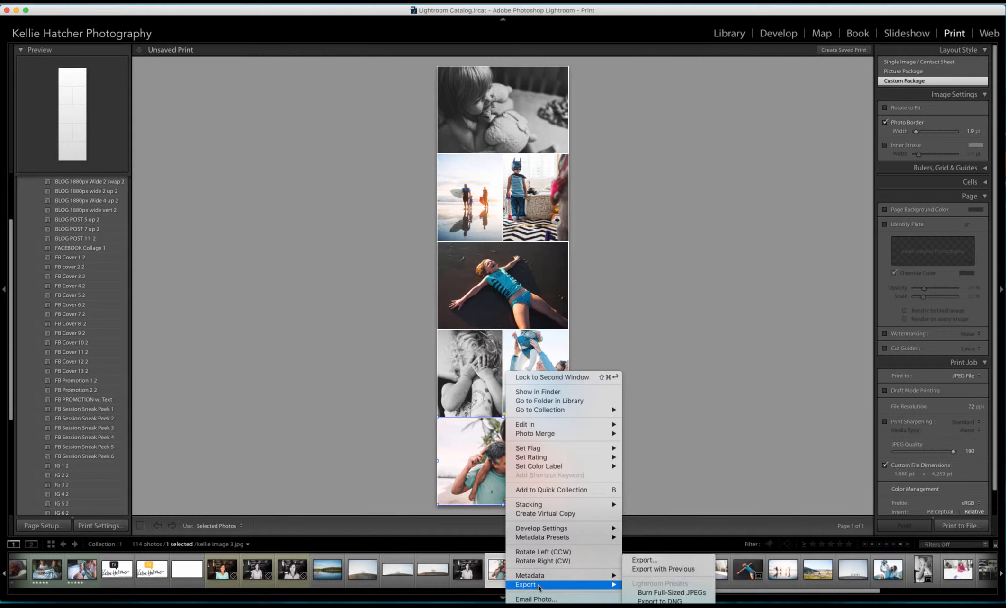
pyautogui.click(494, 584)
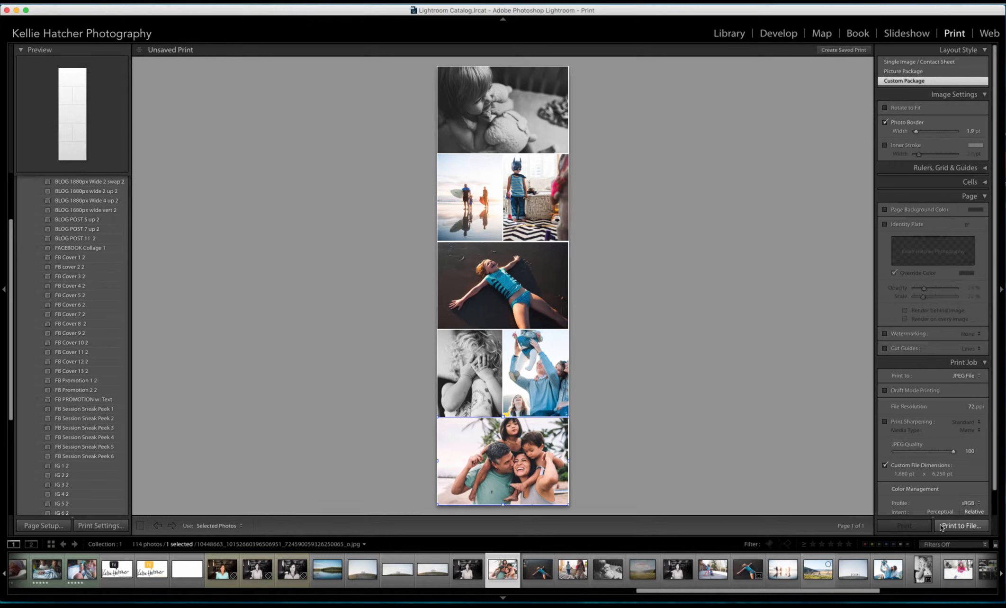
# Step: Save the finished blog post collage as a JPEG file on the Desktop
pyautogui.click(961, 527)
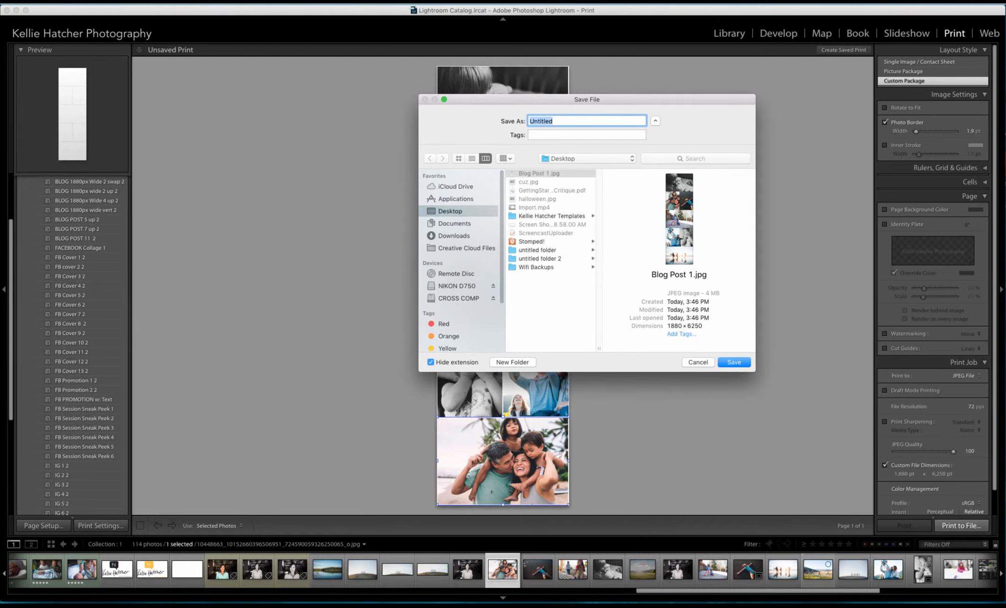
pyautogui.write('B')
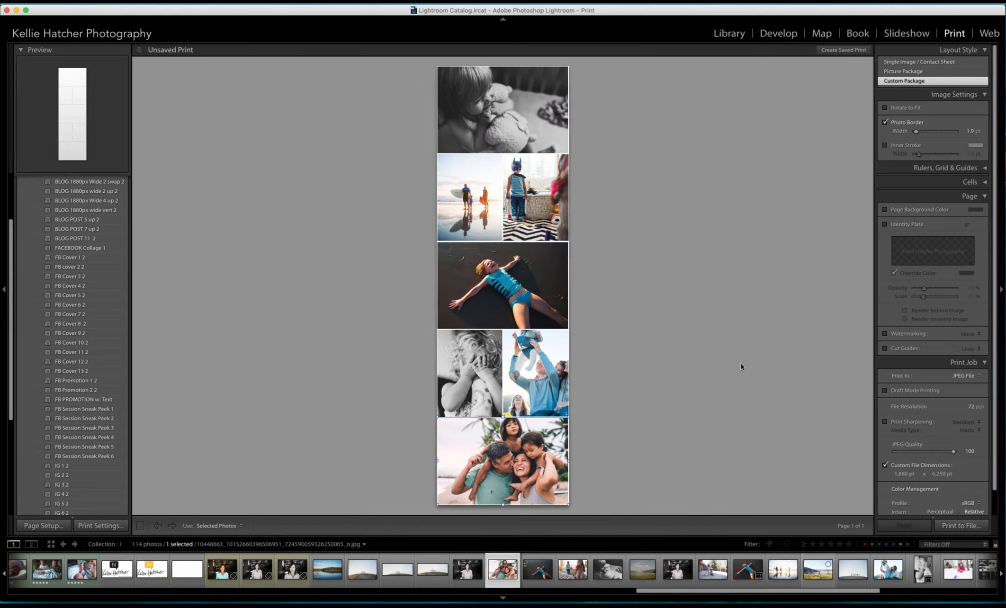
pyautogui.click(737, 363)
# Step: Preview the Facebook cover templates FB Cover 8 2 and FB Cover 4 2, and load the two-photo template FB cover 2 2
pyautogui.click(91, 324)
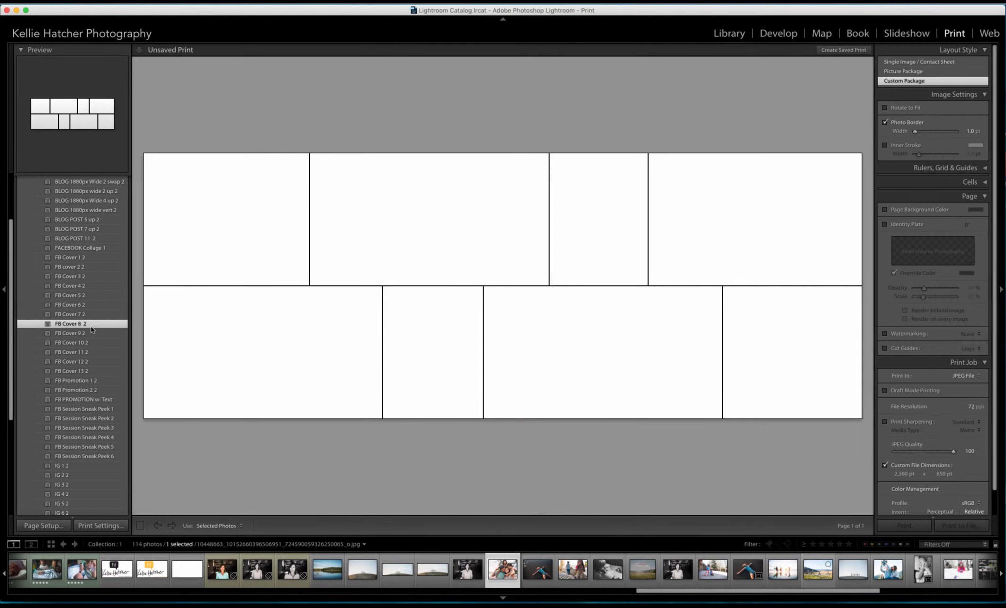
pyautogui.click(72, 286)
pyautogui.click(69, 267)
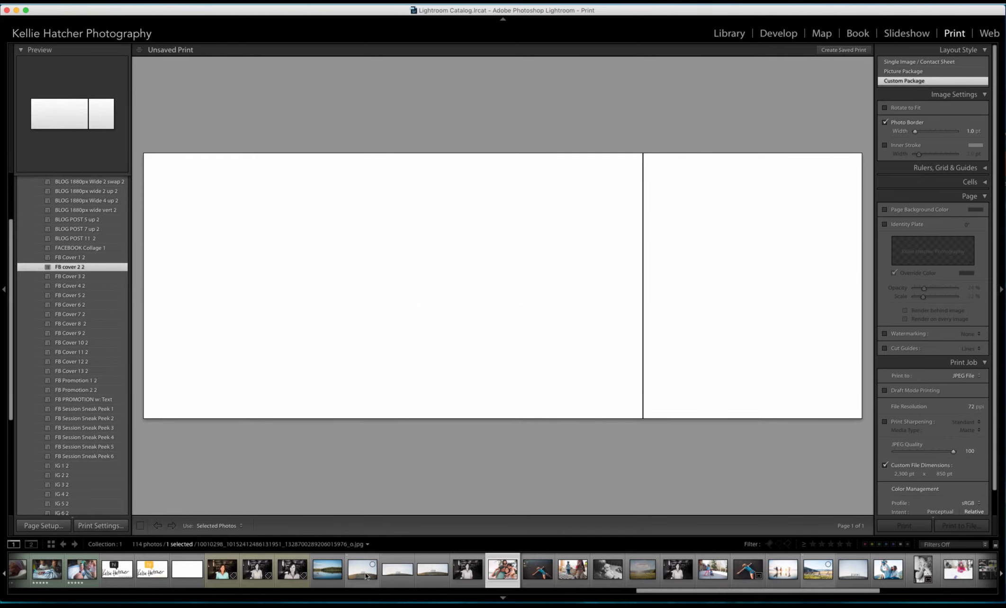
# Step: Place the family-on-hill photo in the large cell and the black-and-white headshot in the narrow cell, shifting the headshot to center the woman
pyautogui.moveTo(365, 575); pyautogui.dragTo(367, 294)
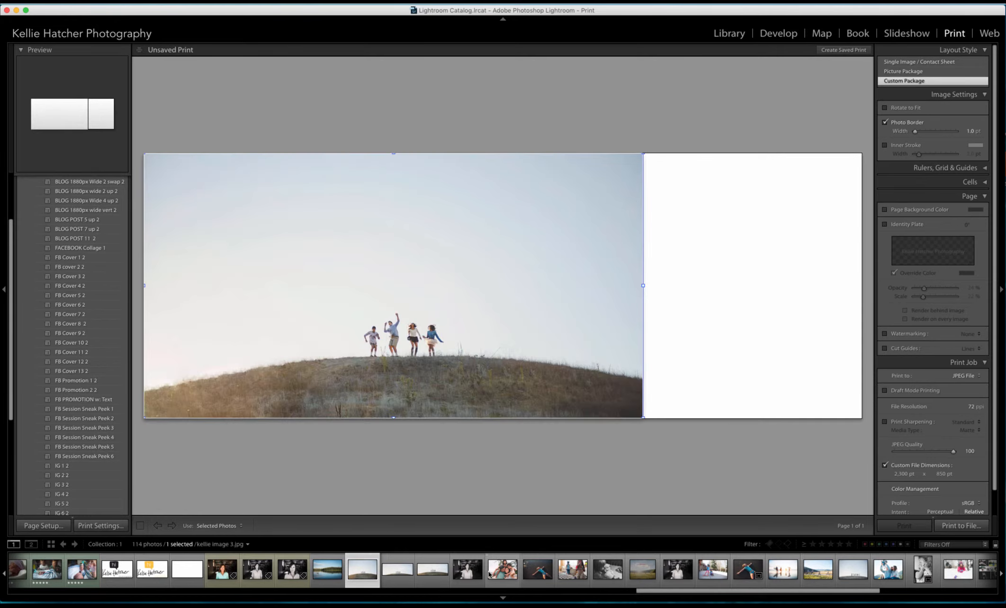
pyautogui.moveTo(468, 574); pyautogui.dragTo(782, 296)
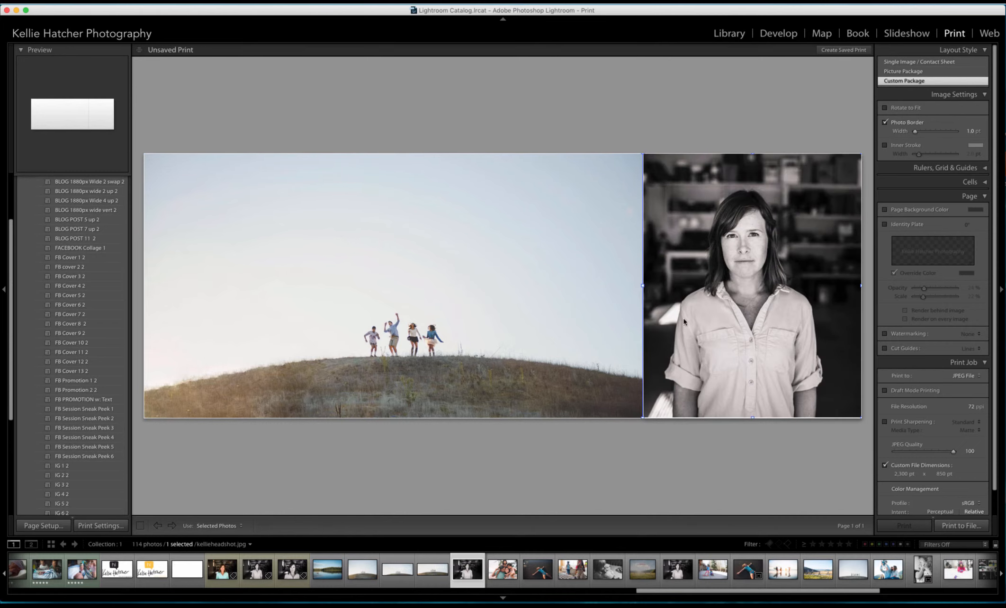
pyautogui.moveTo(729, 352); pyautogui.dragTo(766, 351)
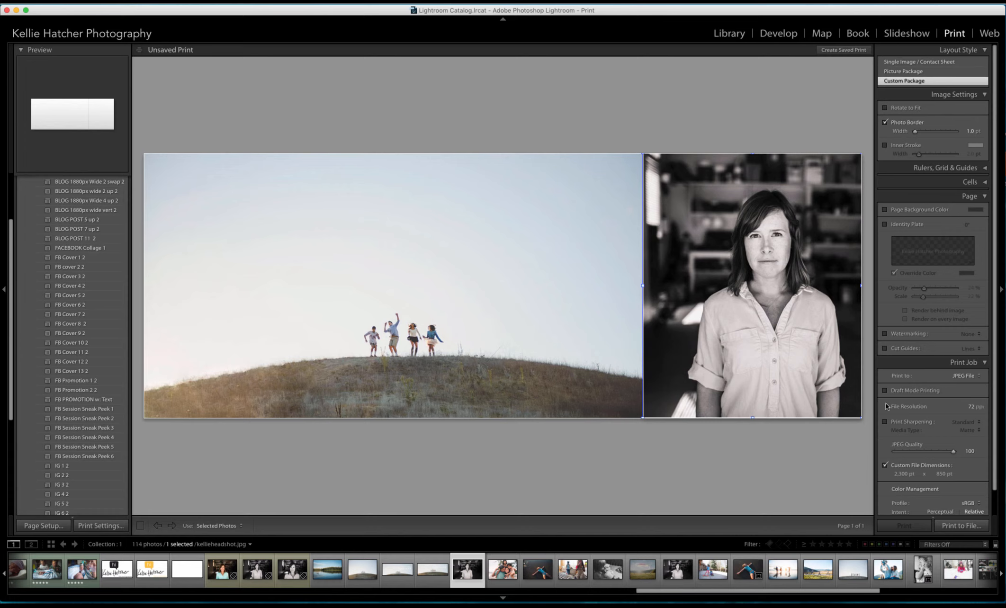
# Step: Set the Facebook cover's file resolution to 150 ppi
pyautogui.click(969, 408)
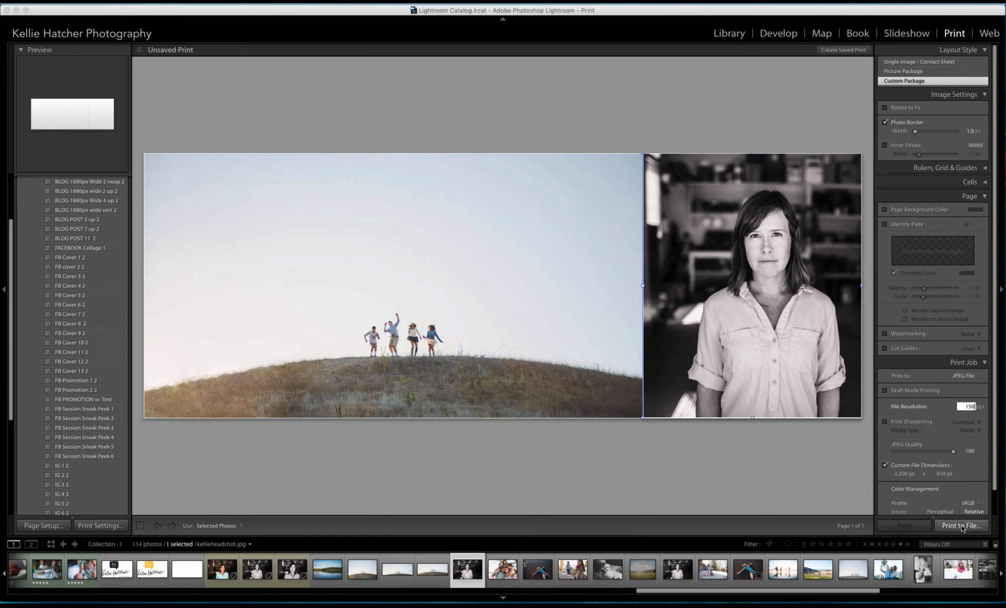
pyautogui.click(995, 2)
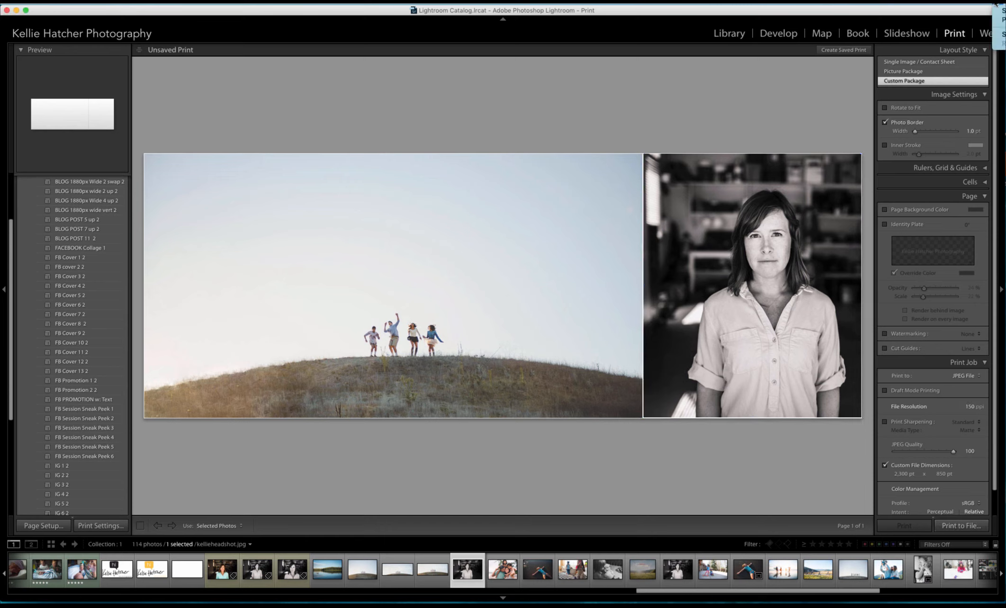